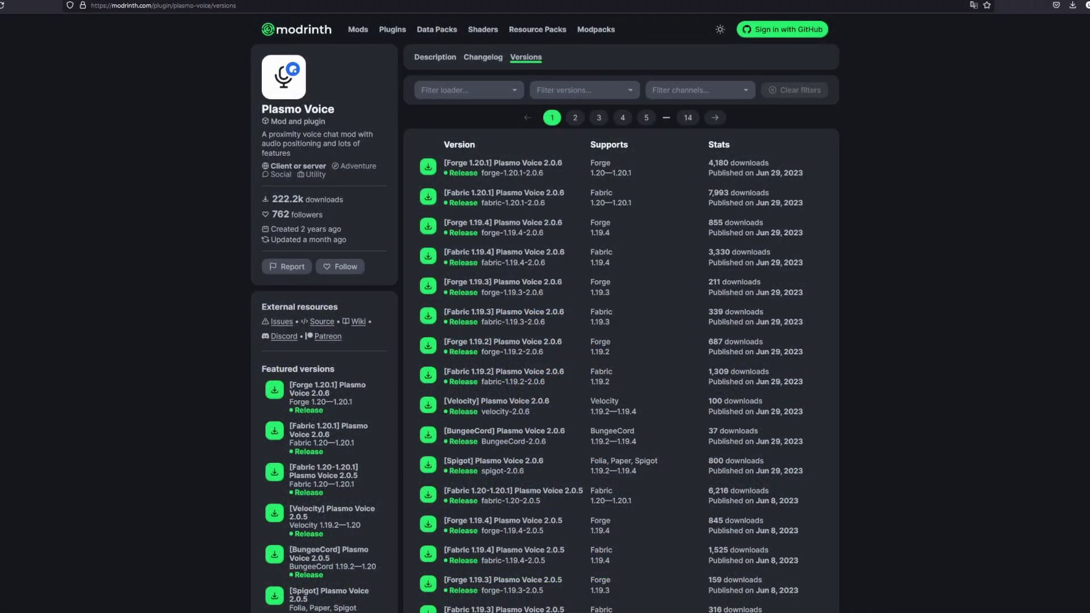
scroll(966, 168, "down", 3)
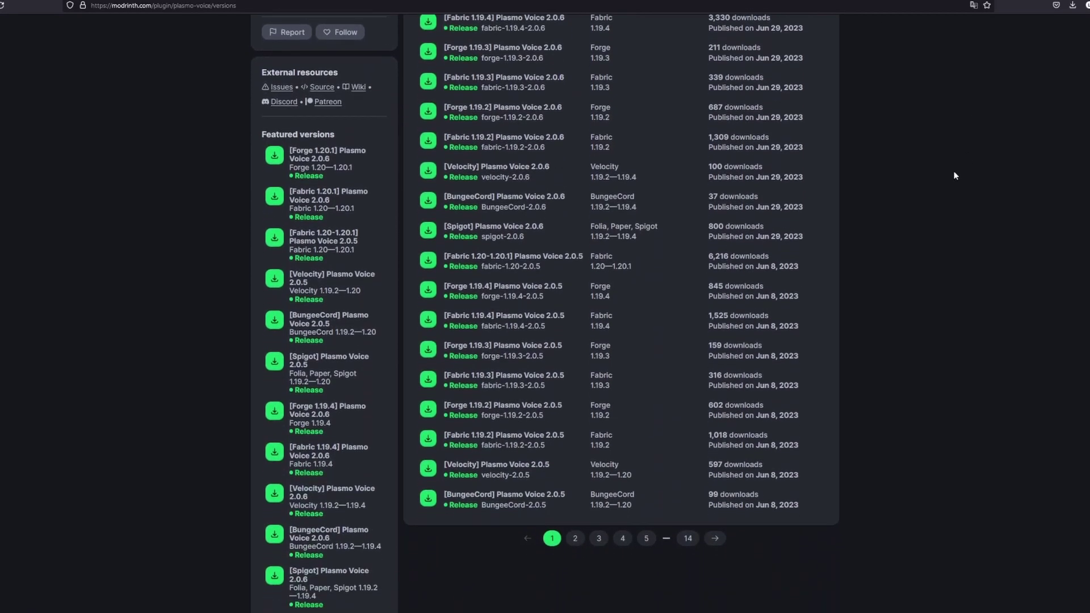
scroll(852, 179, "up", 3)
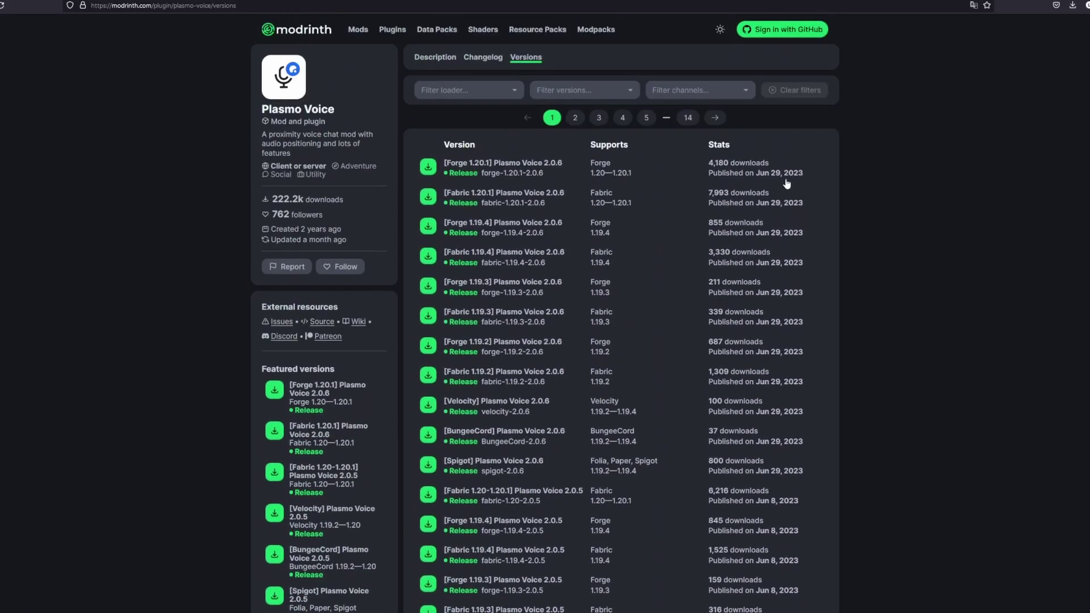
Go back to the full Modrinth plugin listing and open the Plasmo Voice project page.
left_click(279, 123)
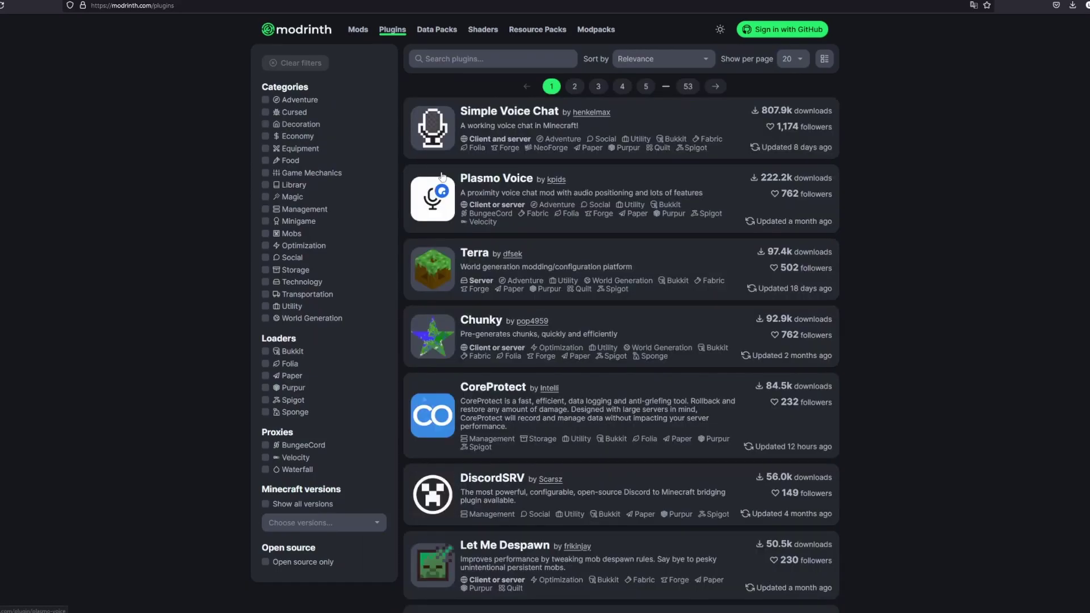
left_click(514, 181)
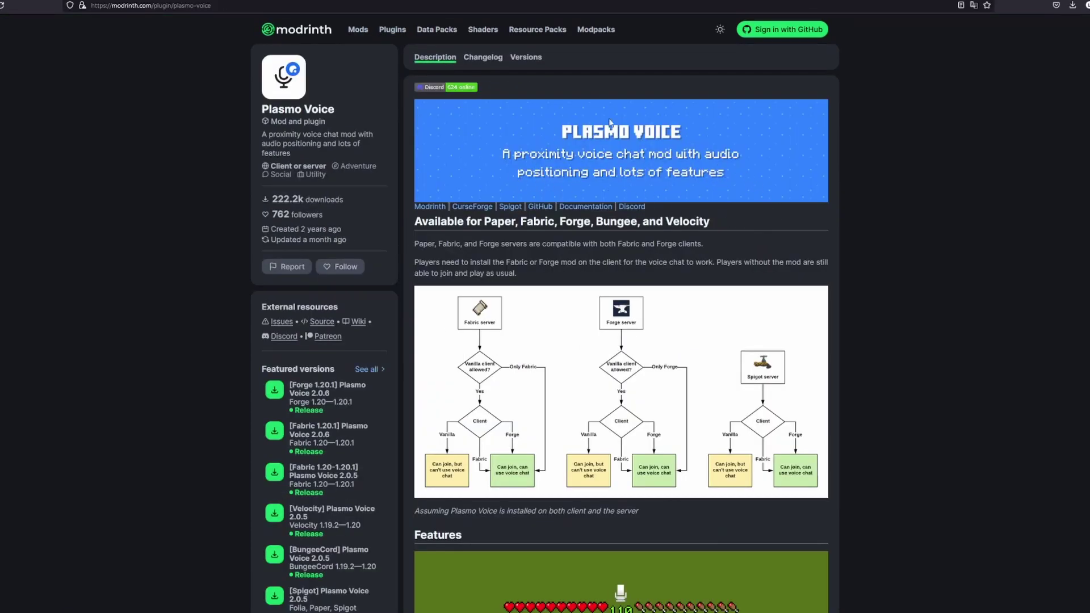
scroll(610, 123, "down", 1)
scroll(668, 252, "down", 2)
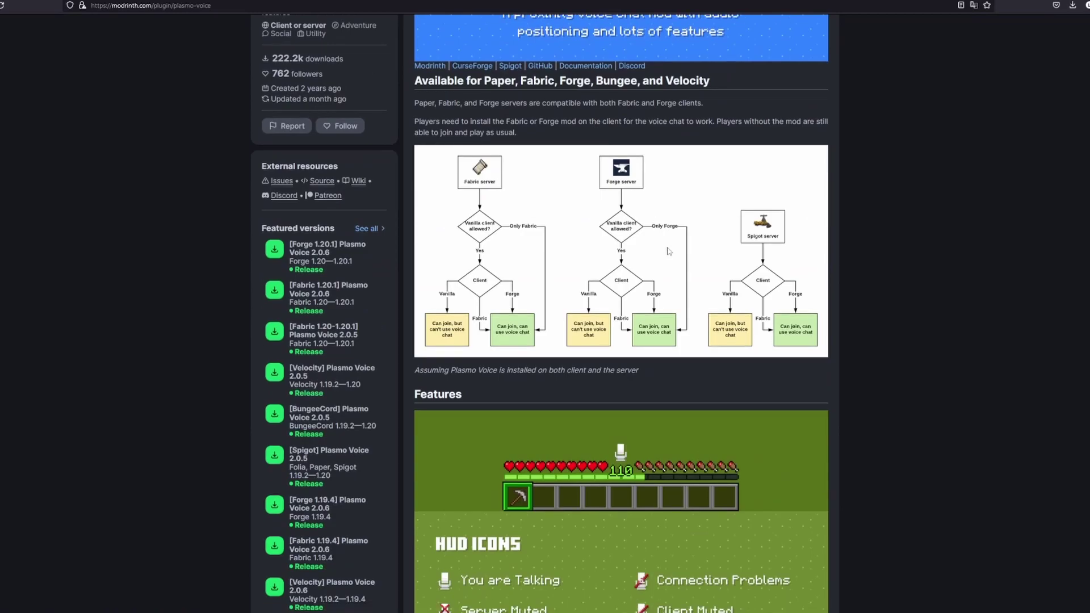
scroll(668, 252, "down", 4)
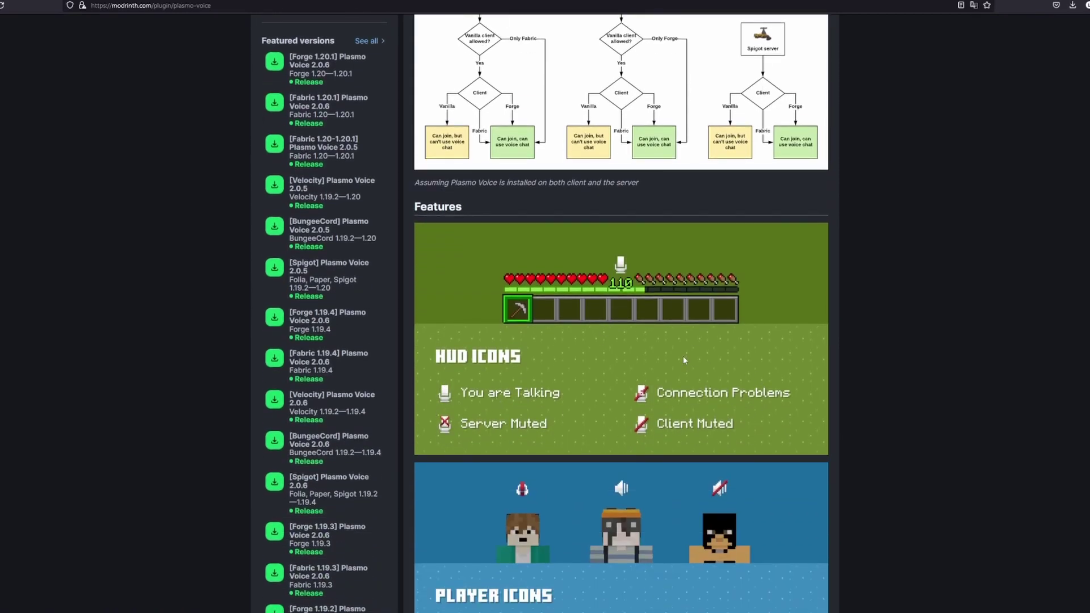
scroll(703, 397, "down", 3)
scroll(478, 380, "down", 6)
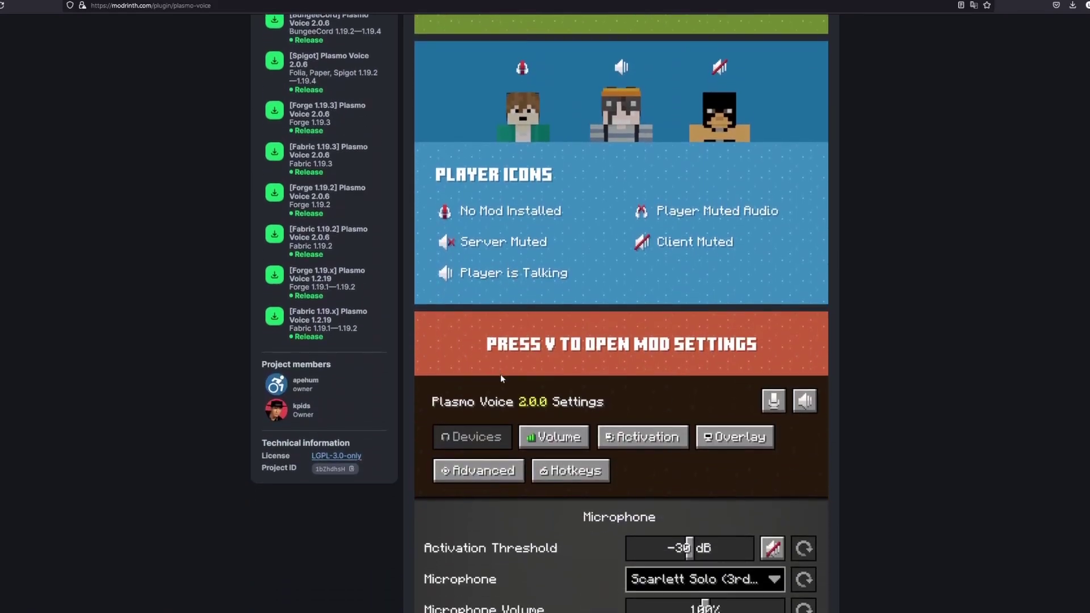
scroll(535, 222, "down", 3)
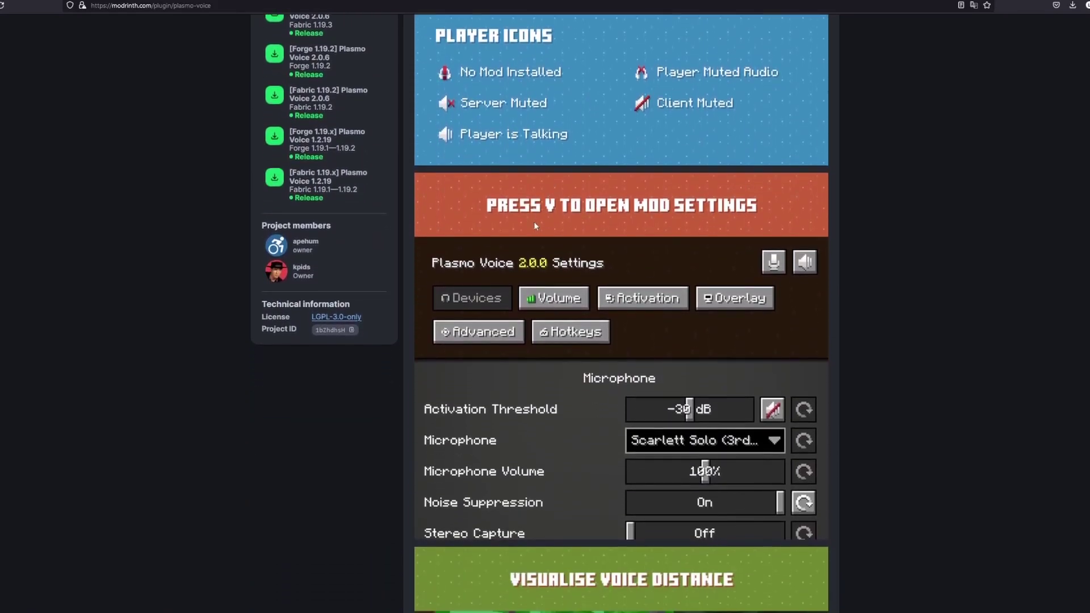
scroll(490, 232, "down", 3)
scroll(487, 235, "down", 4)
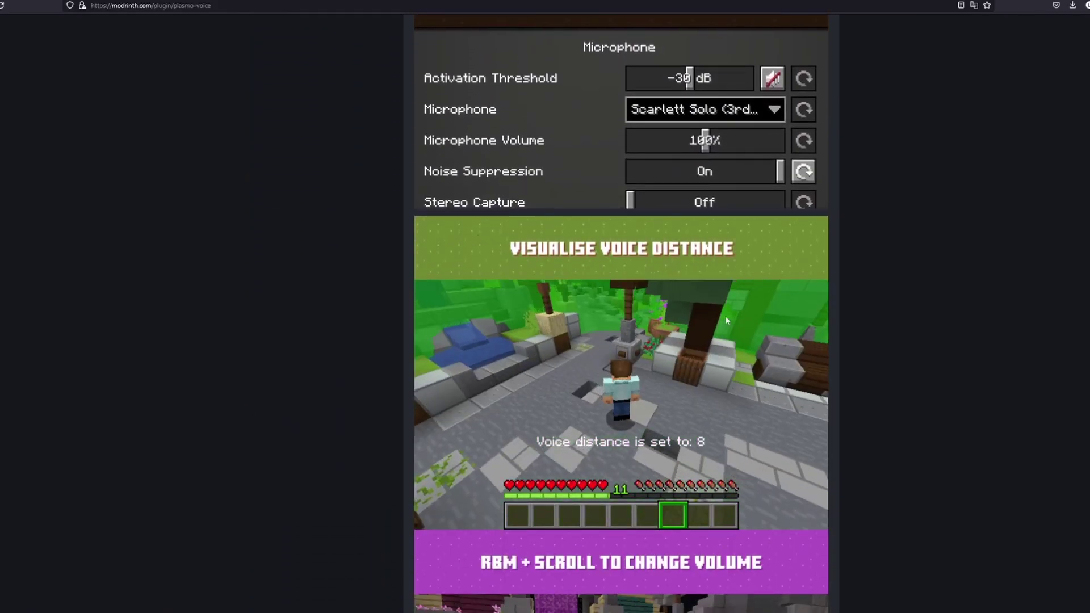
scroll(393, 325, "down", 5)
scroll(390, 323, "down", 2)
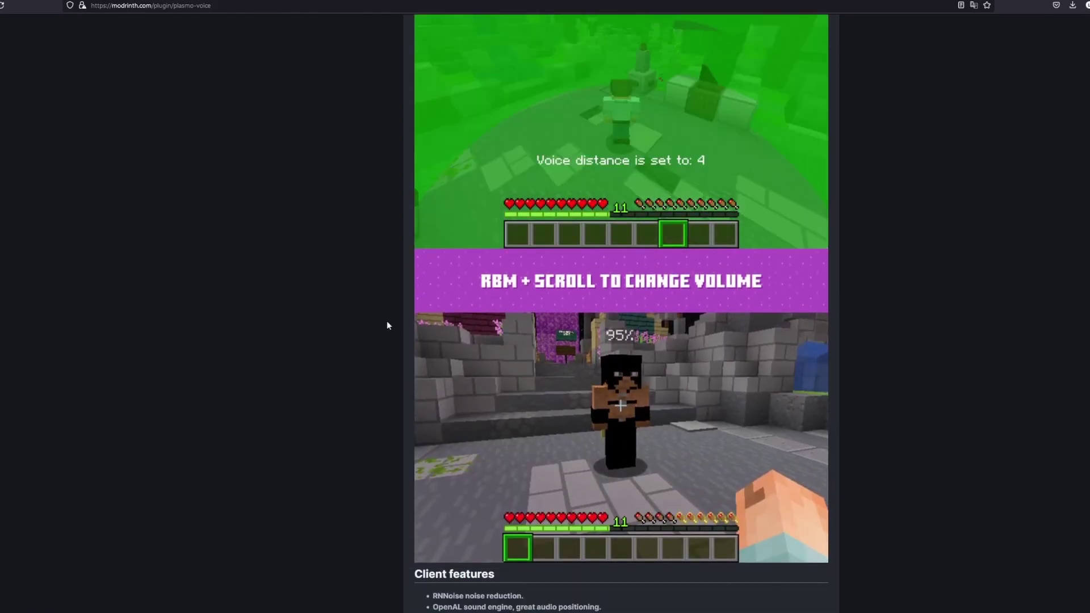
scroll(280, 297, "down", 1)
scroll(281, 302, "down", 5)
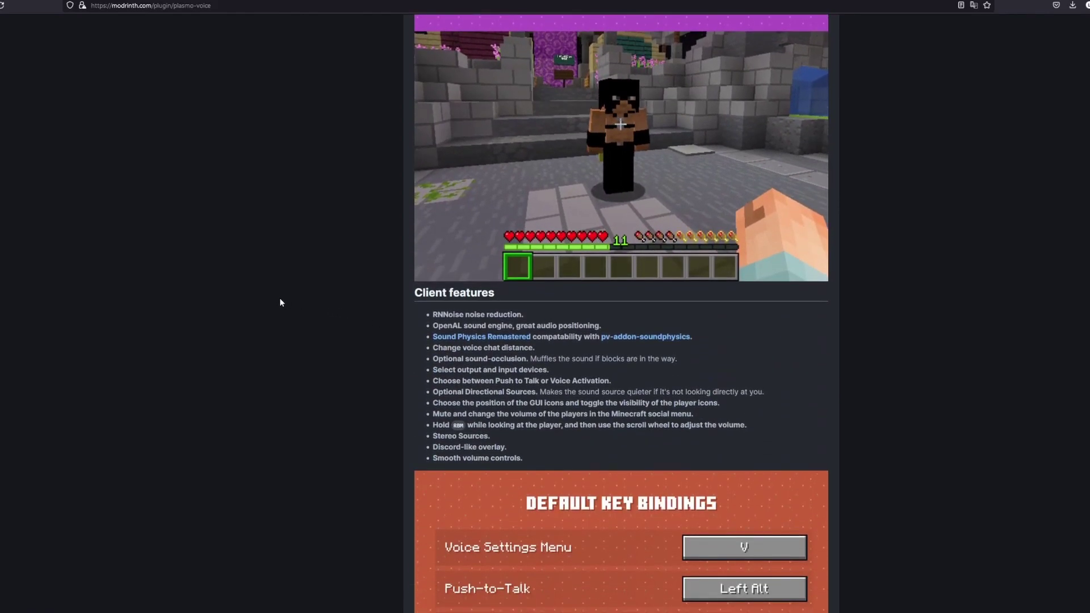
scroll(274, 298, "down", 5)
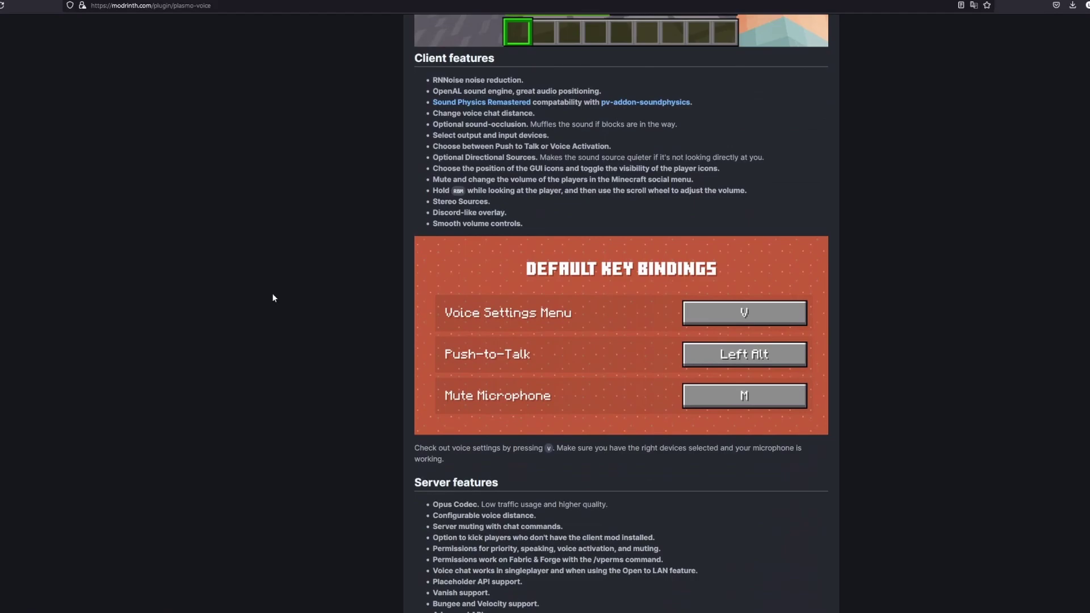
scroll(272, 296, "down", 4)
scroll(267, 293, "down", 5)
scroll(263, 287, "down", 5)
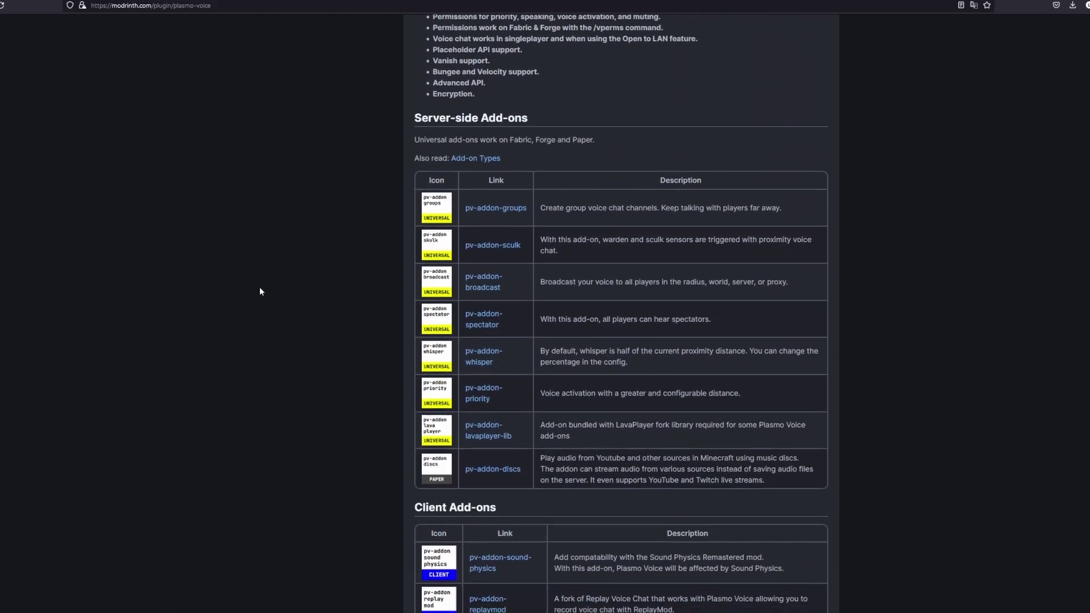
scroll(256, 271, "down", 1)
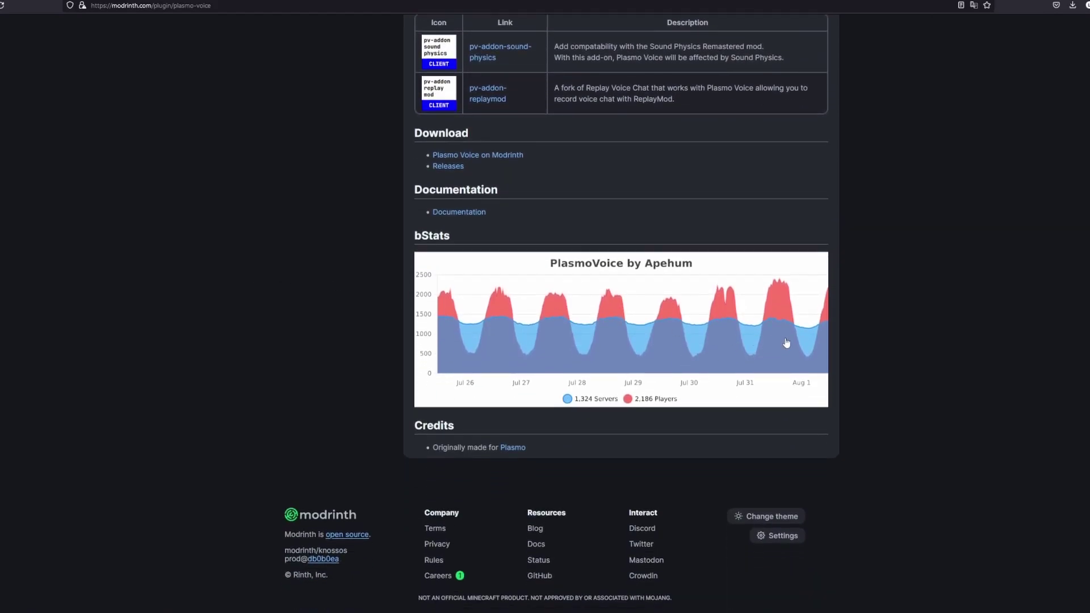
scroll(838, 268, "up", 4)
scroll(808, 241, "up", 5)
scroll(927, 336, "up", 4)
scroll(929, 341, "up", 5)
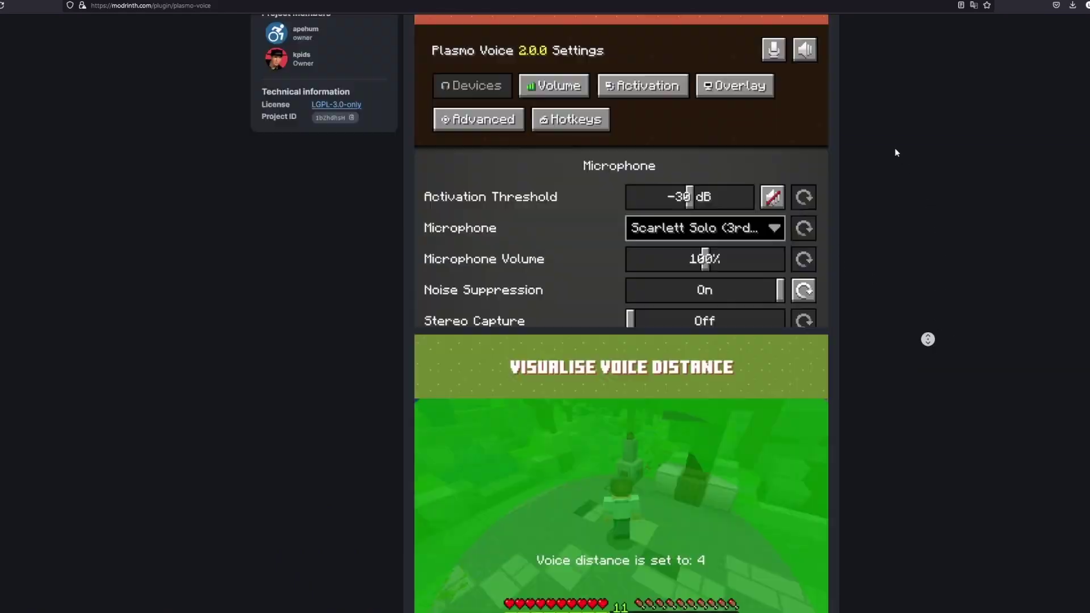
scroll(928, 341, "up", 5)
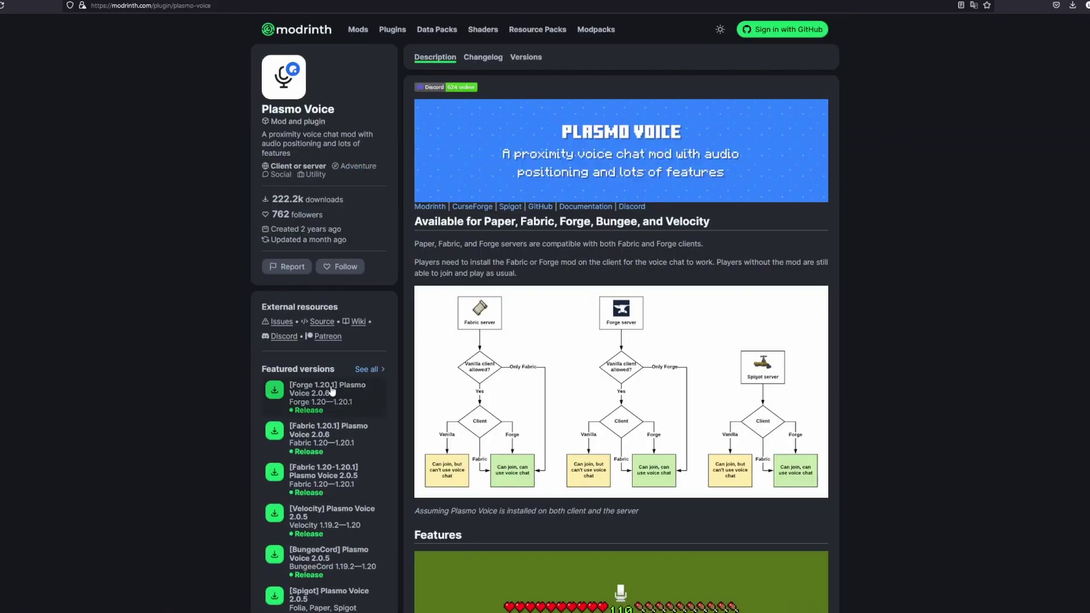
scroll(331, 391, "down", 1)
scroll(302, 336, "down", 1)
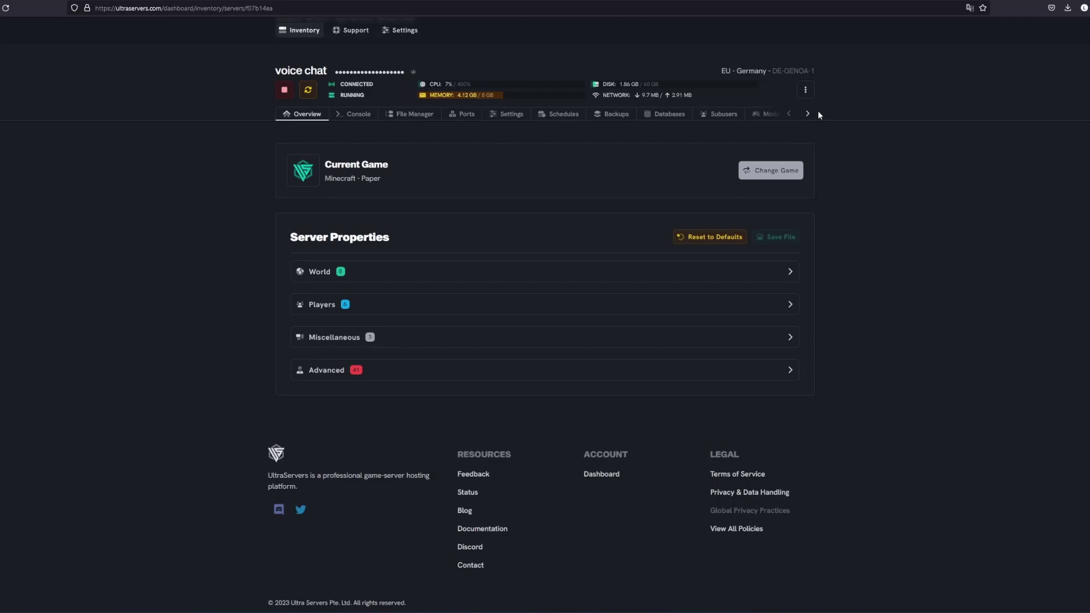
Reveal the hidden server tabs and open the voice chat server's Plugins browser.
left_click(809, 115)
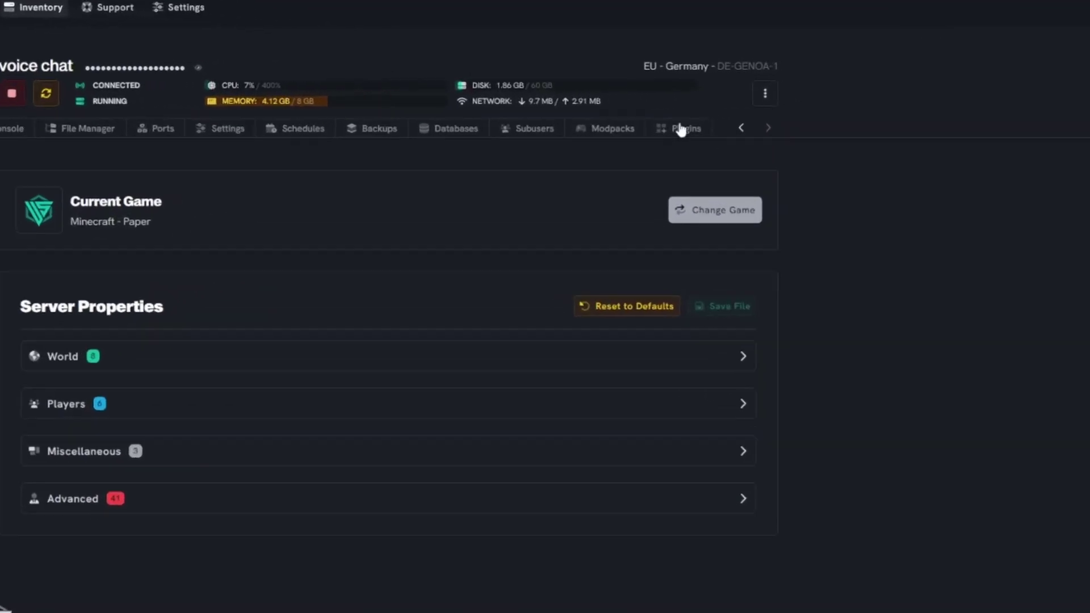
left_click(642, 137)
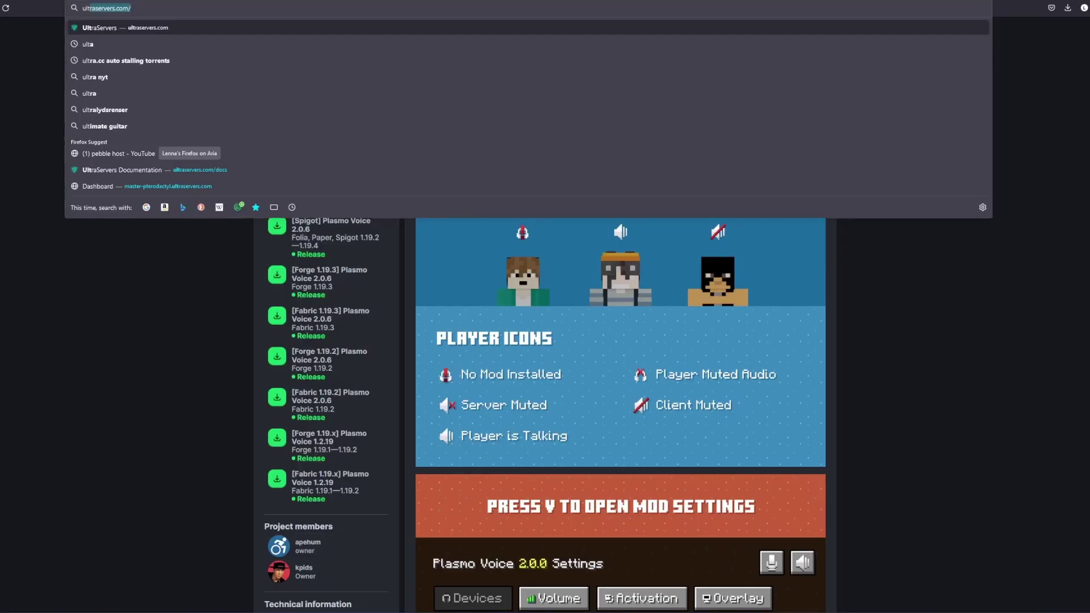
left_click(124, 144)
scroll(391, 97, "up", 4)
scroll(391, 97, "up", 2)
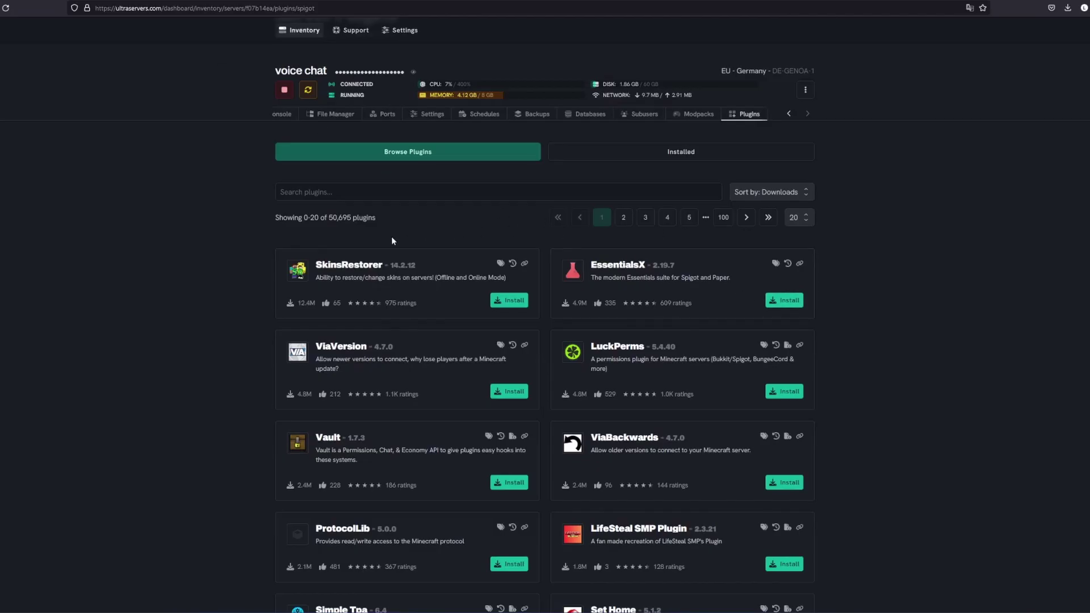
Search plugins for 'plasmo', install Plasmo Voice Server, and go to the server console.
left_click(377, 191)
type("plasmo")
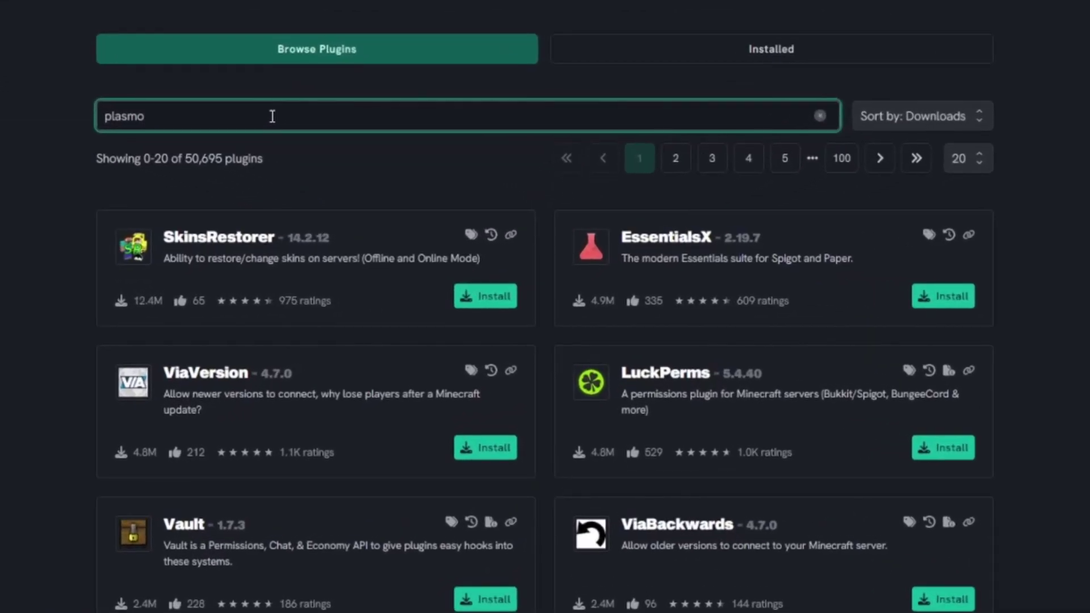
left_click(484, 297)
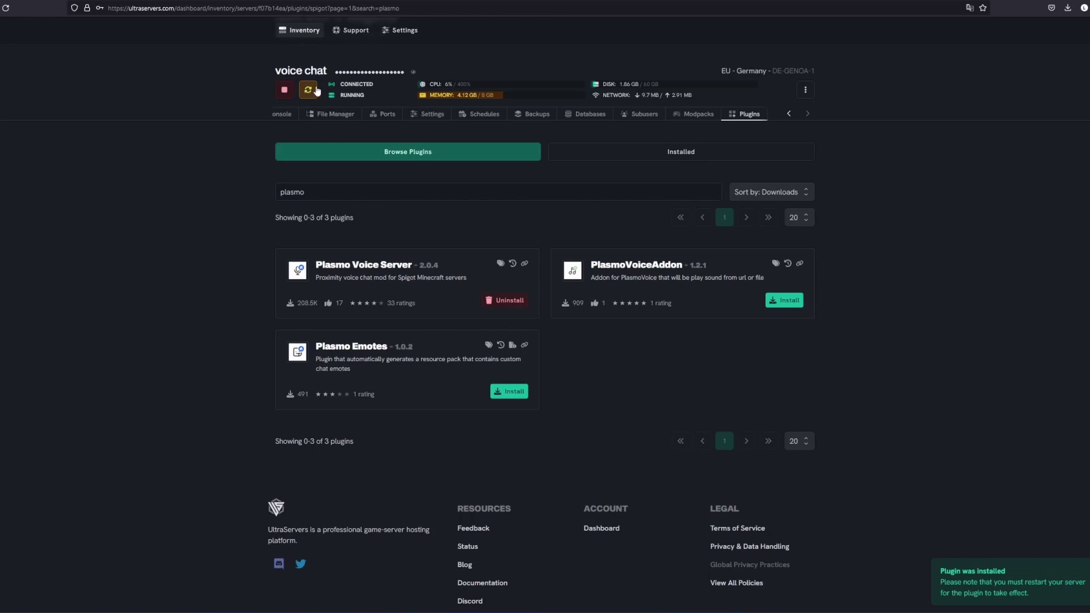
left_click(289, 115)
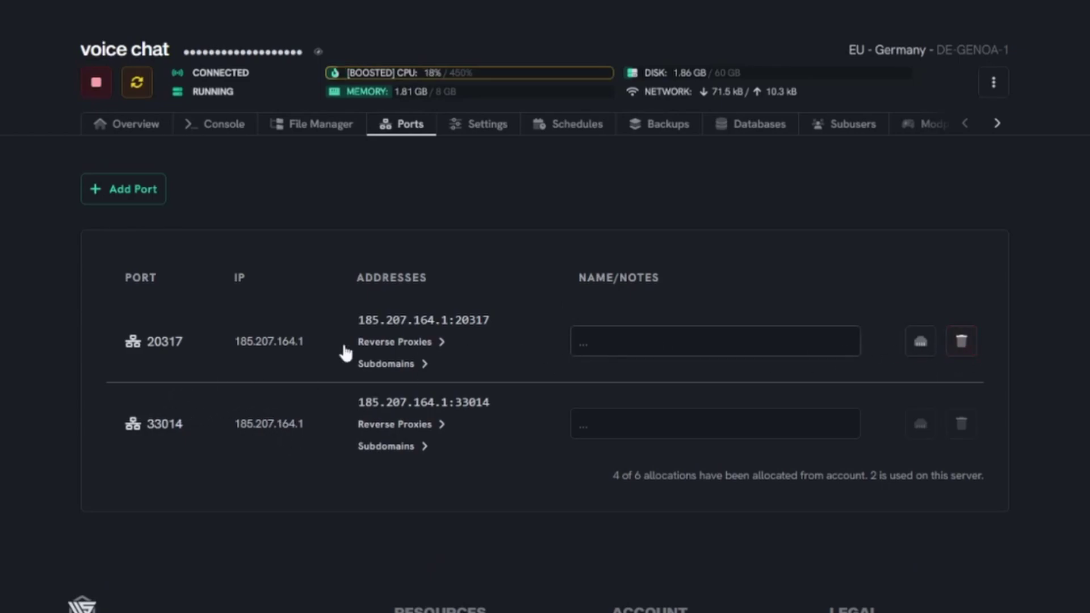
Copy the allocated port 20317 from the voice chat server's Ports list.
left_click_drag(150, 340, 181, 335)
left_click(265, 127)
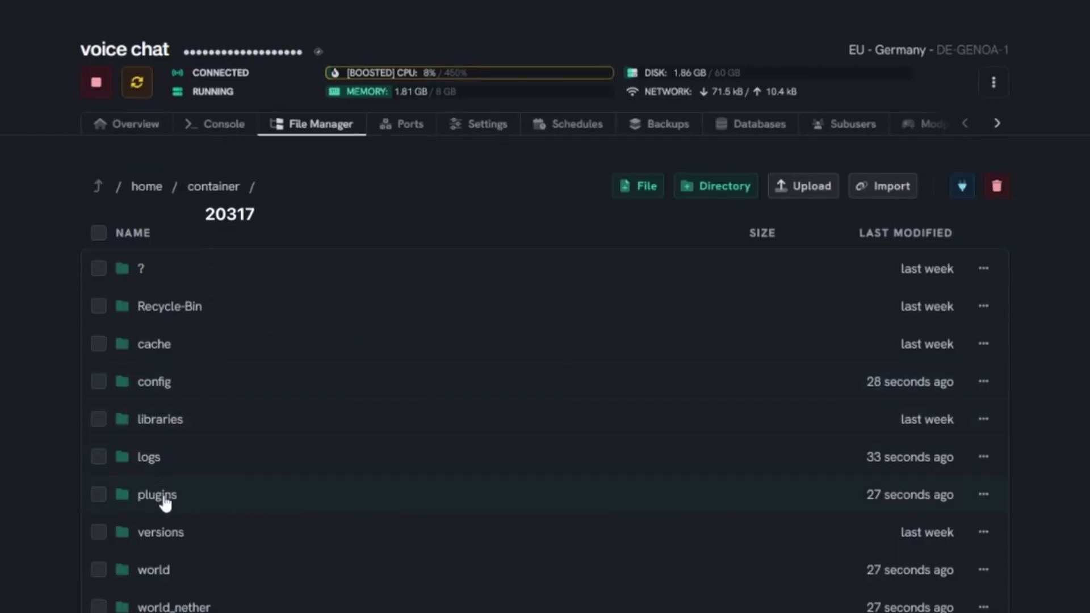
Set the [host] port in plugins/PlasmoVoice/config.toml to 20317 and save the file.
left_click(157, 495)
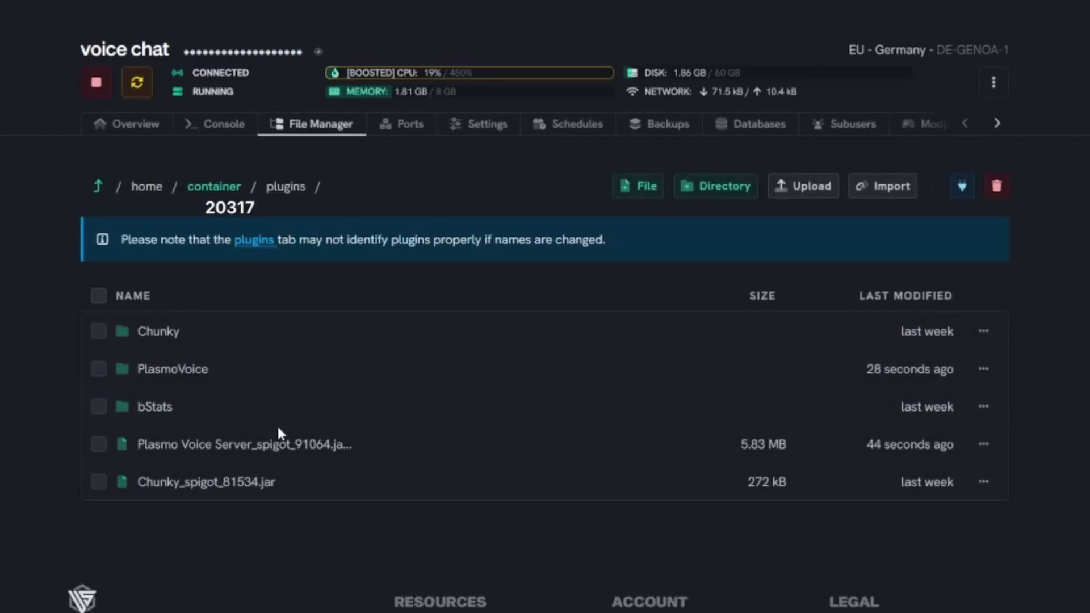
left_click(306, 370)
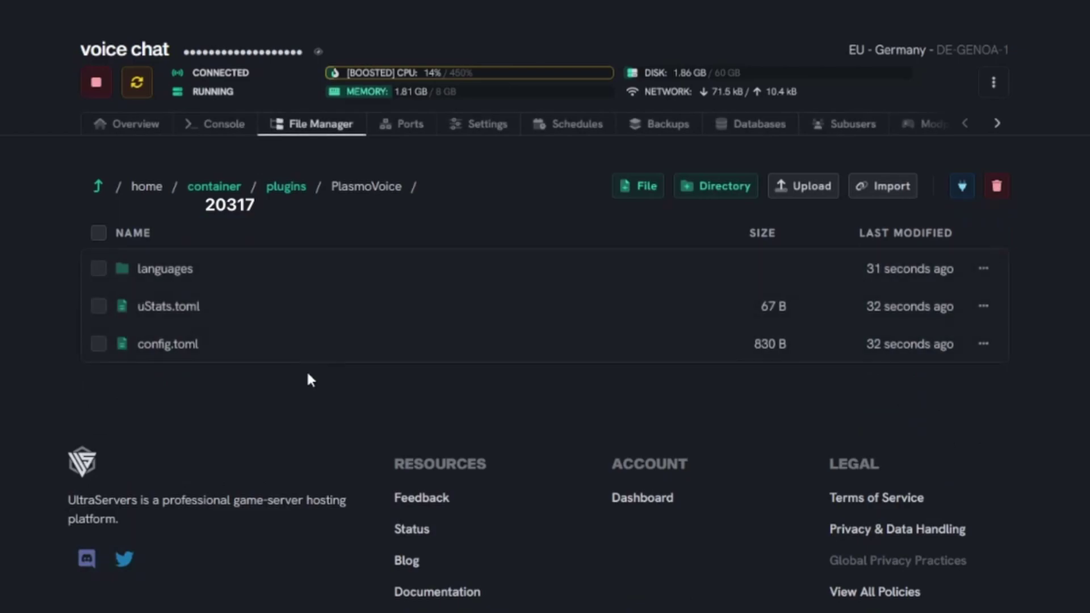
left_click(188, 341)
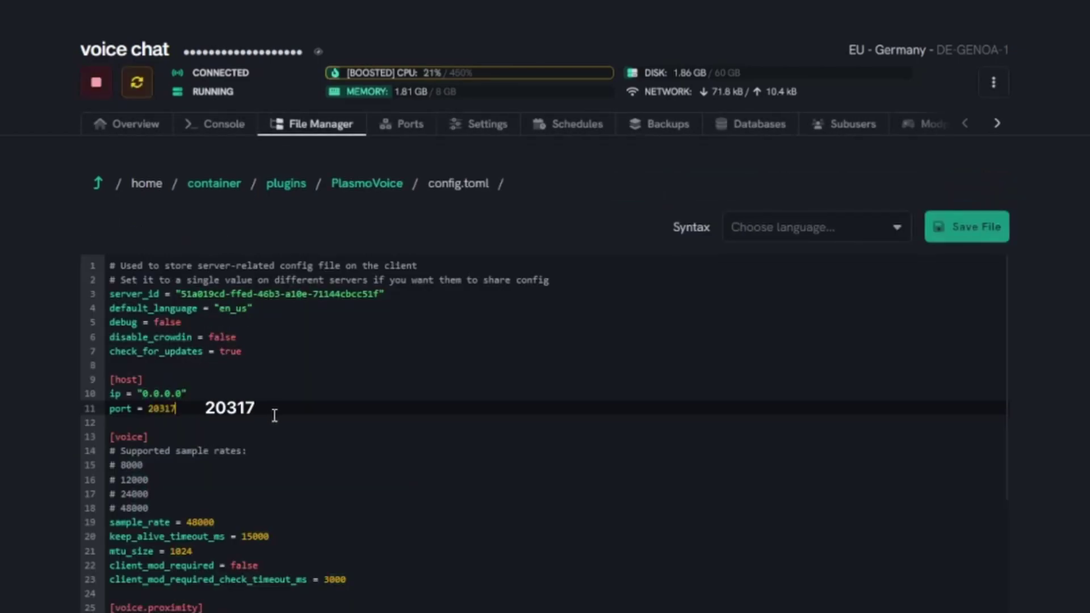
left_click(250, 417)
left_click(963, 227)
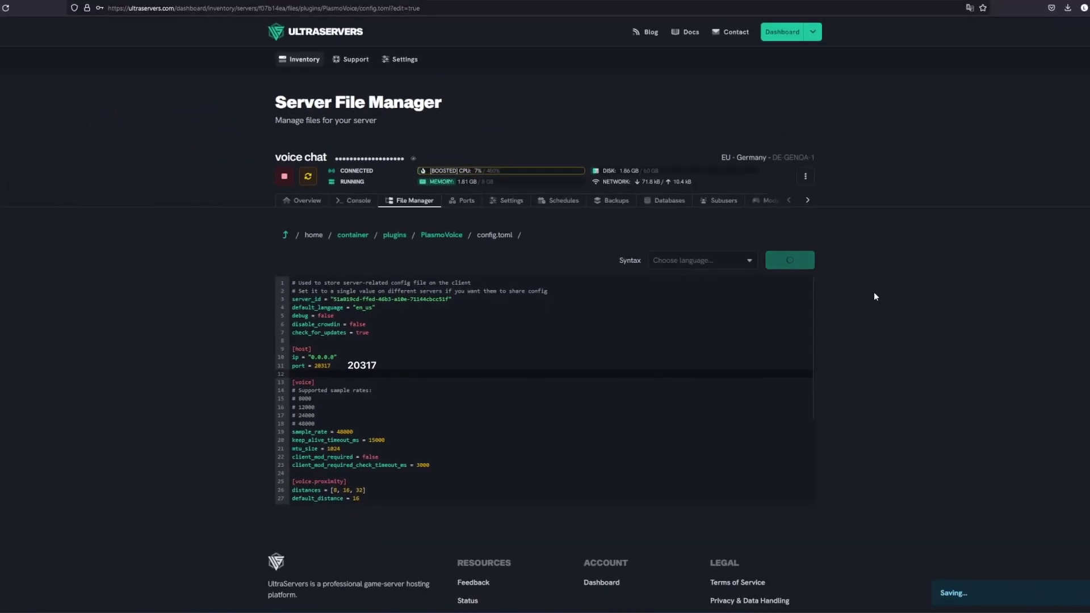